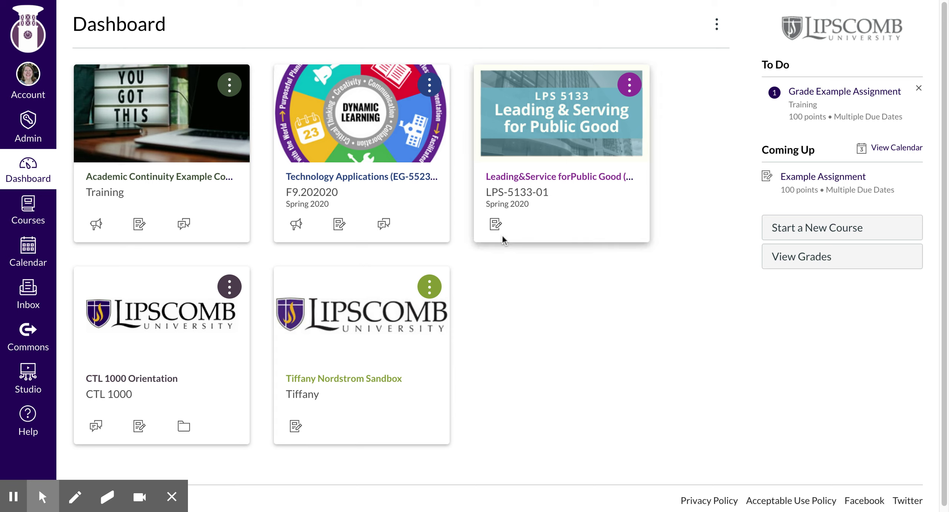
- From the Training course's Modules list, open the Online Student Presentations Example discussion
click(173, 179)
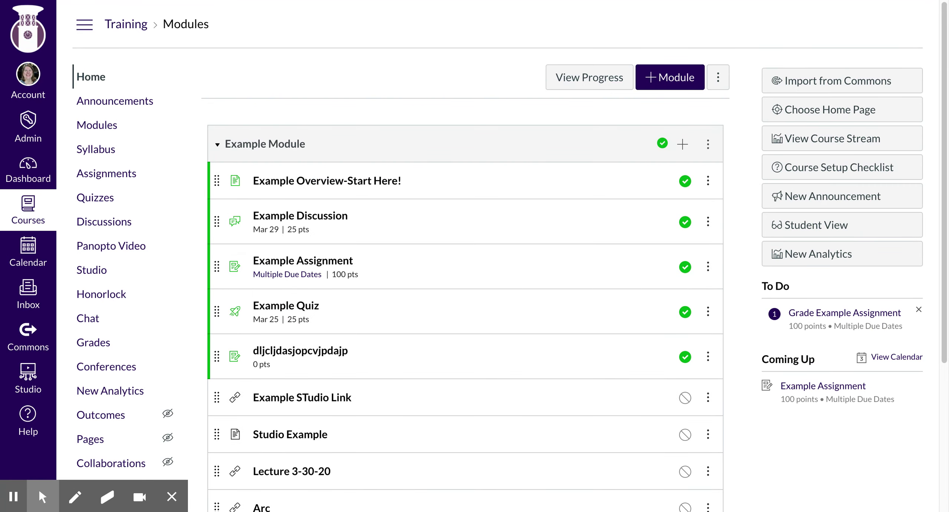
scroll(332, 214, down, 5)
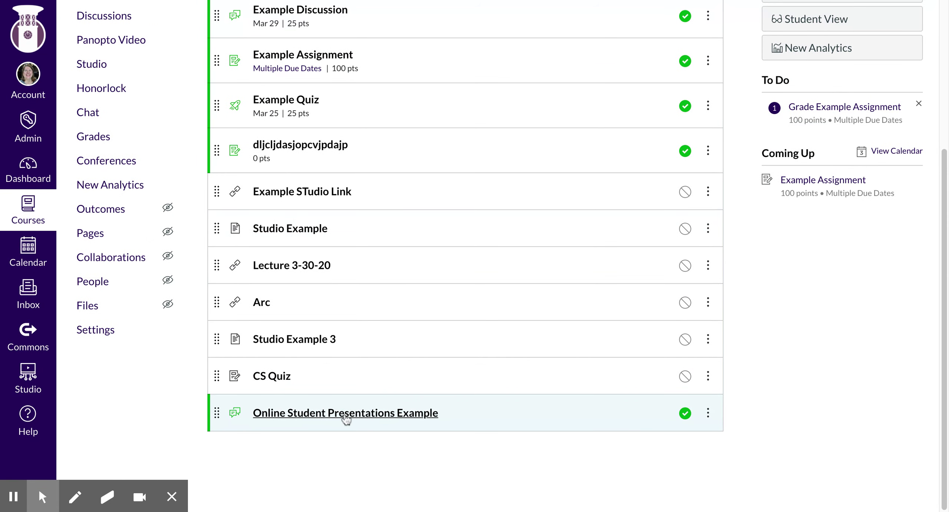
click(346, 413)
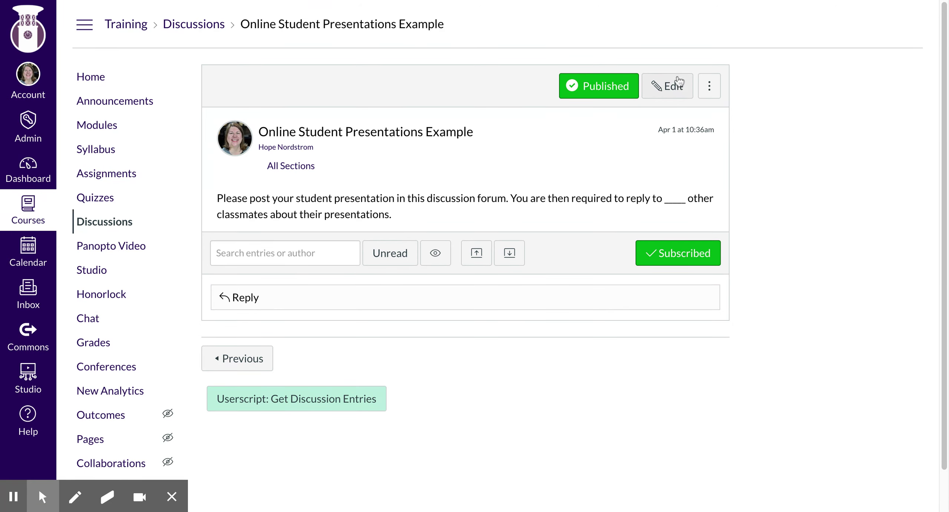
click(667, 89)
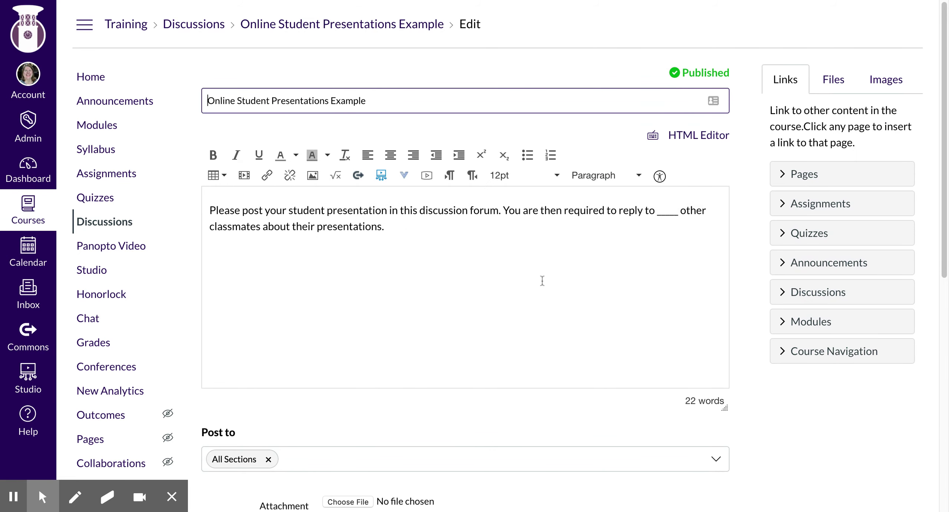
scroll(542, 278, down, 10)
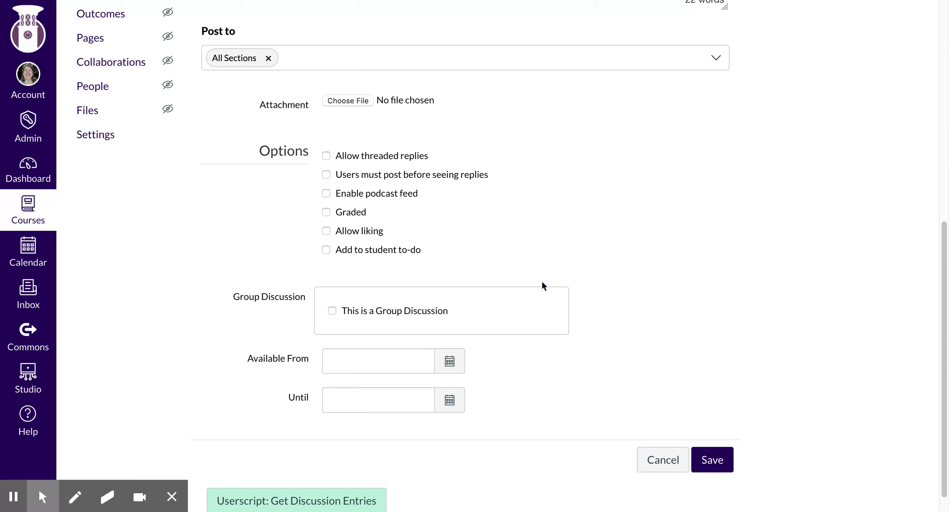
scroll(541, 280, down, 1)
click(333, 293)
scroll(333, 297, down, 4)
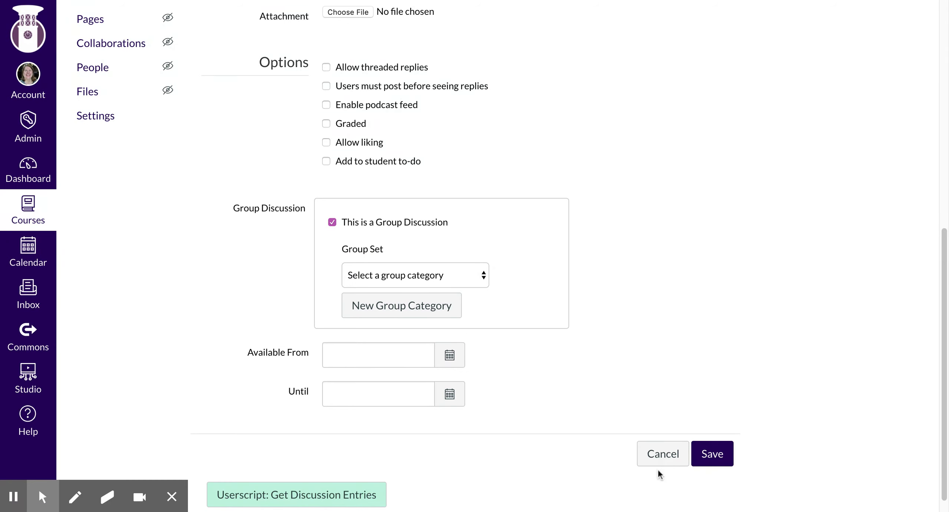
click(661, 455)
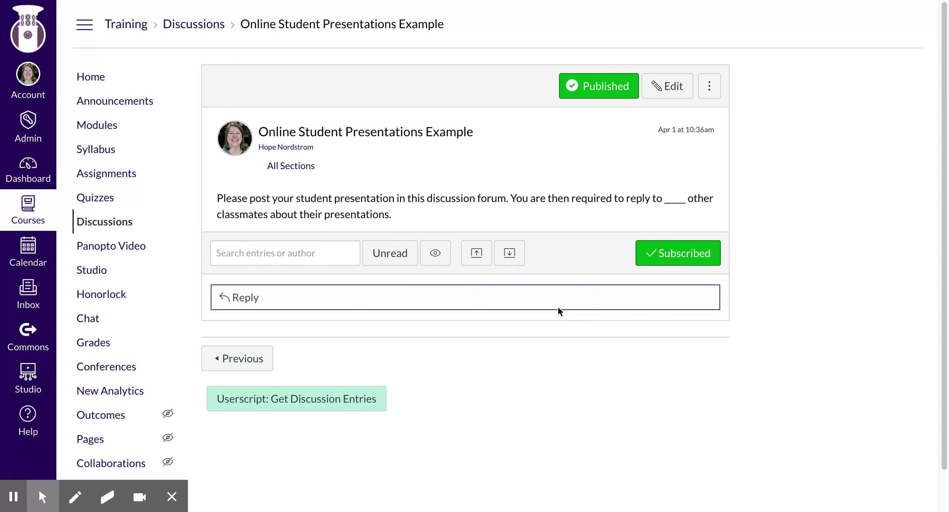
- Open the Student Presentation Peer Feedback assignment from the Assignments list
click(100, 179)
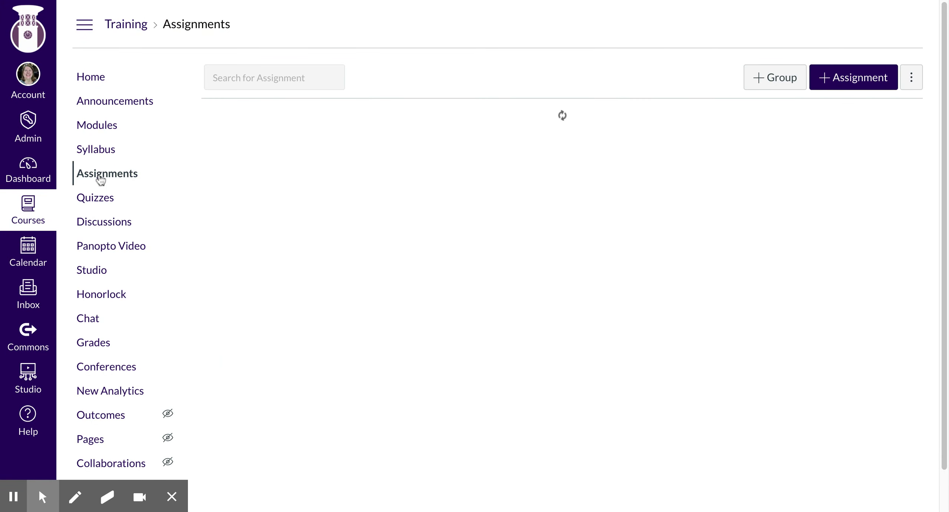
scroll(321, 164, down, 1)
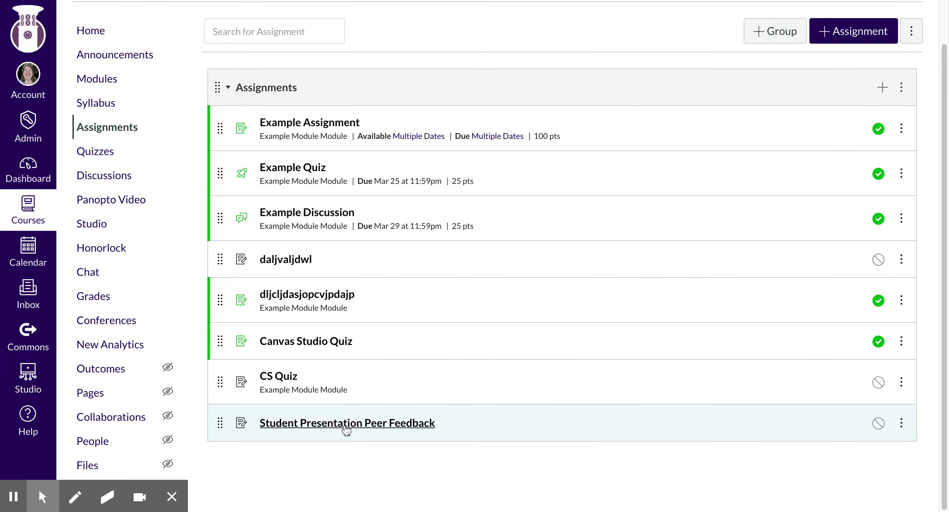
click(346, 430)
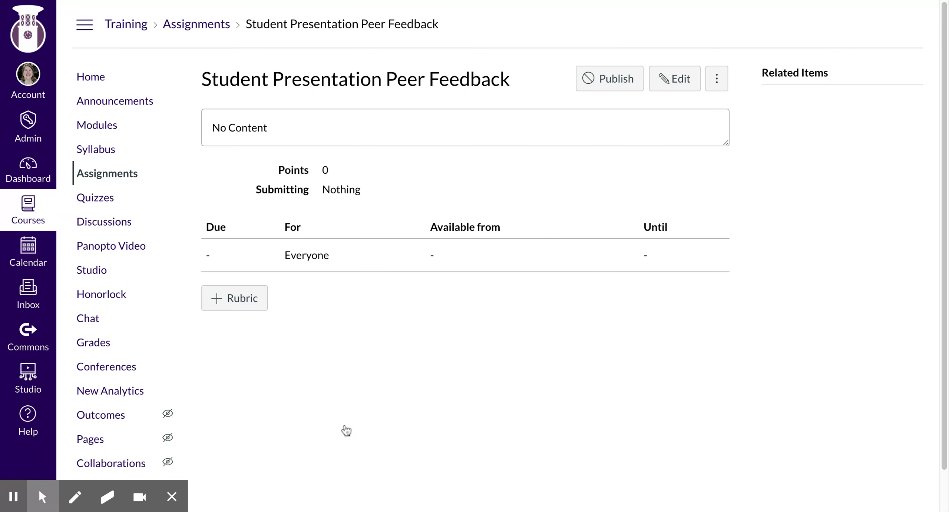
- Try Require Peer Reviews with Automatically Assign in the assignment settings, then cancel without saving
click(673, 79)
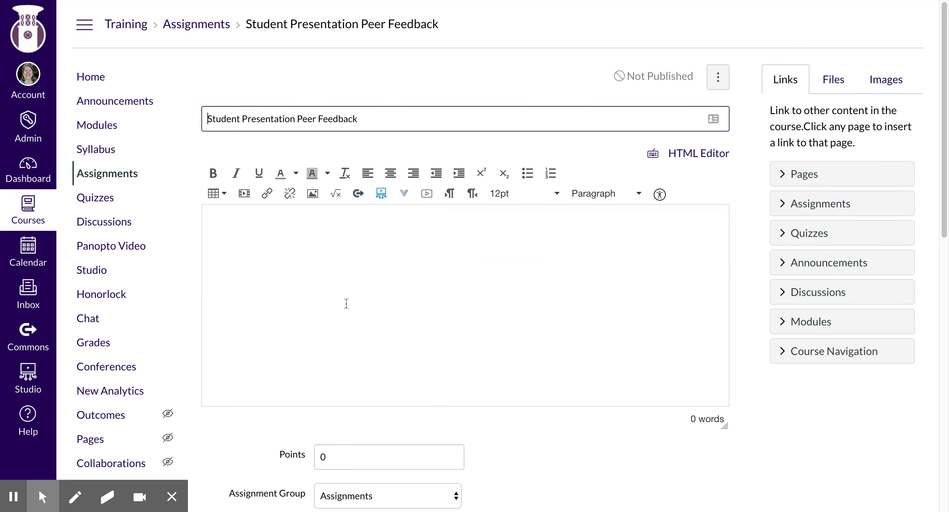
scroll(346, 300, down, 5)
scroll(346, 300, down, 5)
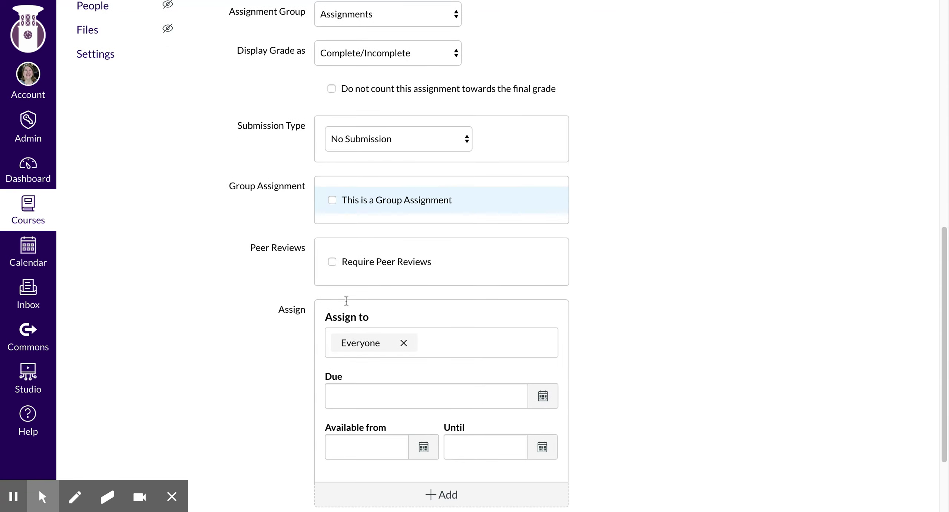
click(332, 263)
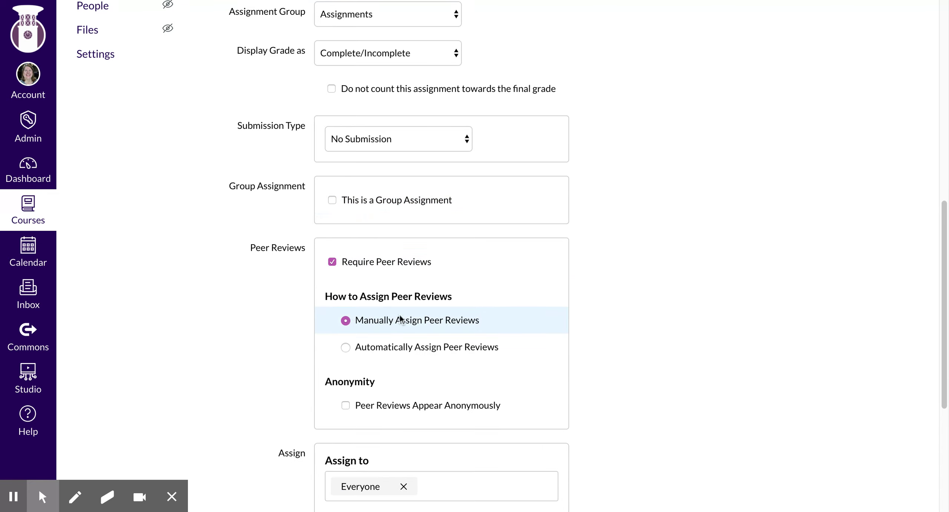
click(344, 348)
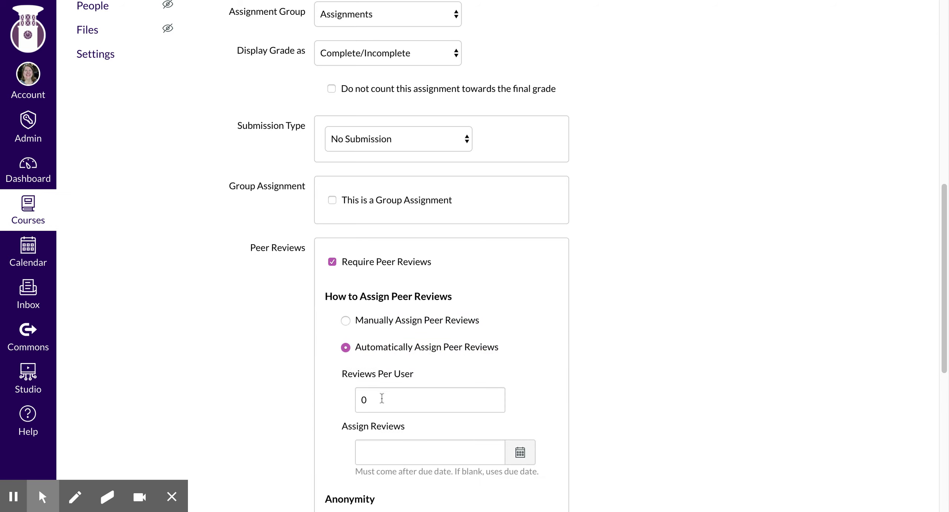
scroll(349, 404, down, 5)
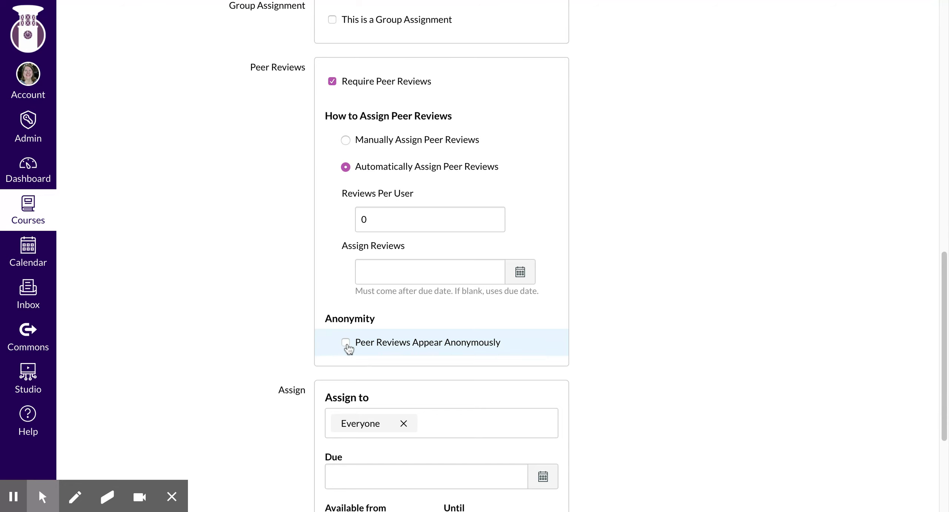
scroll(347, 347, down, 5)
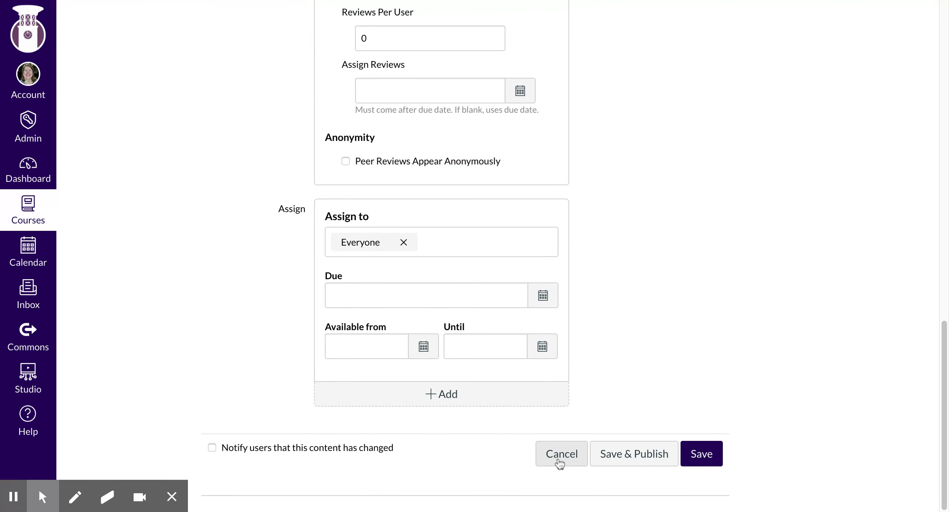
click(559, 462)
click(559, 462)
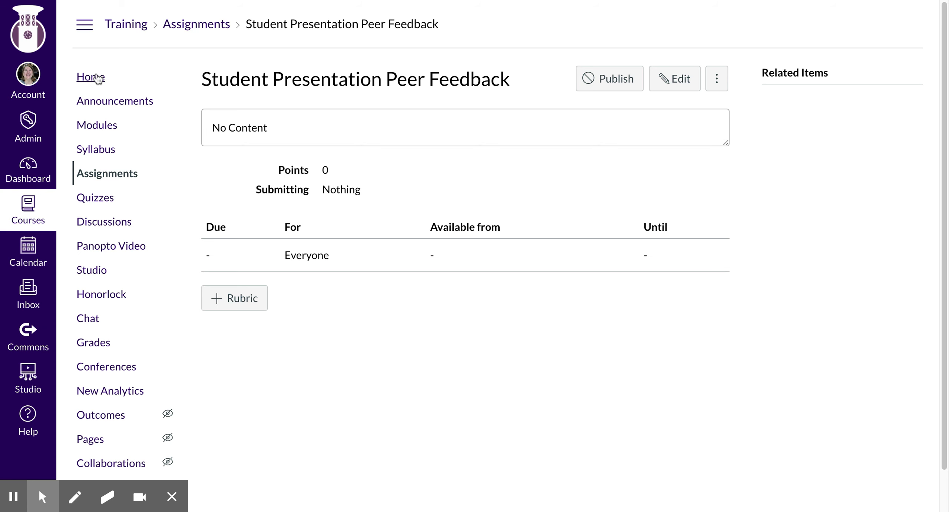
- Switch to Student View from the course home and open the Online Student Presentations Example discussion
click(98, 78)
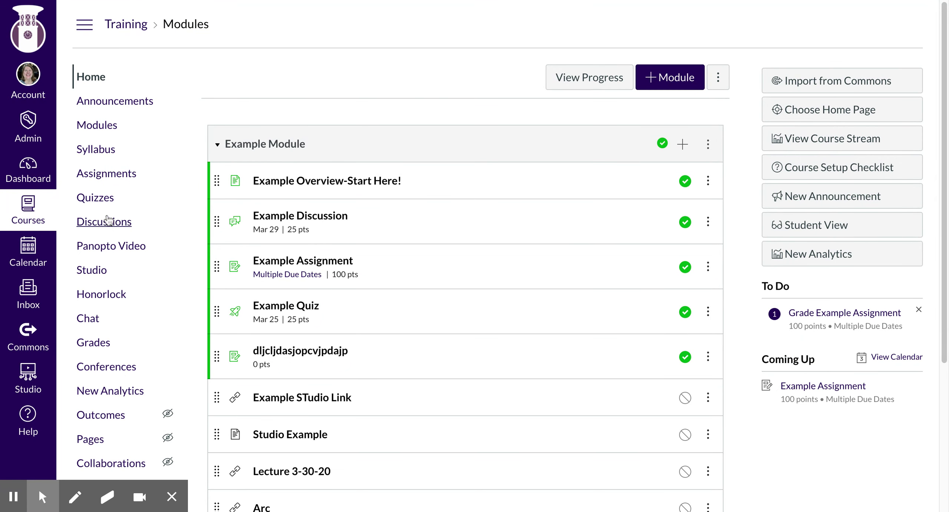
click(818, 231)
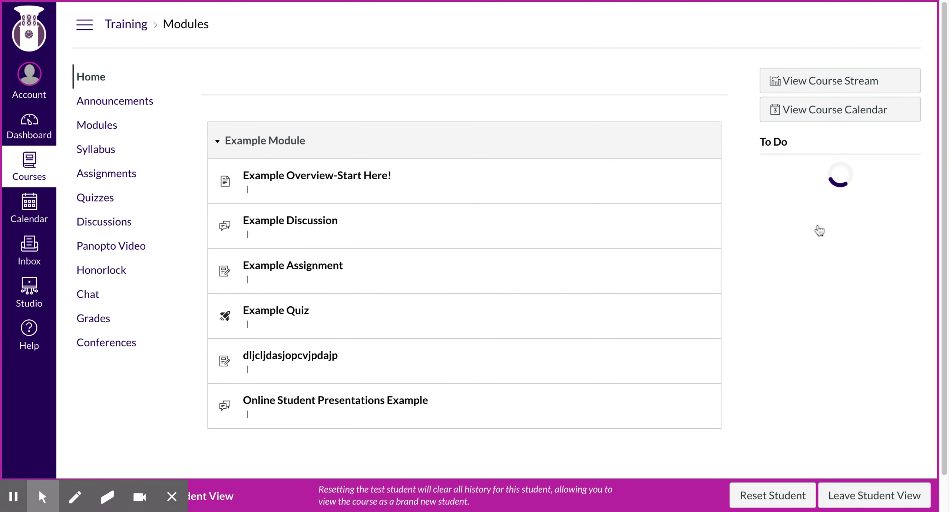
click(319, 396)
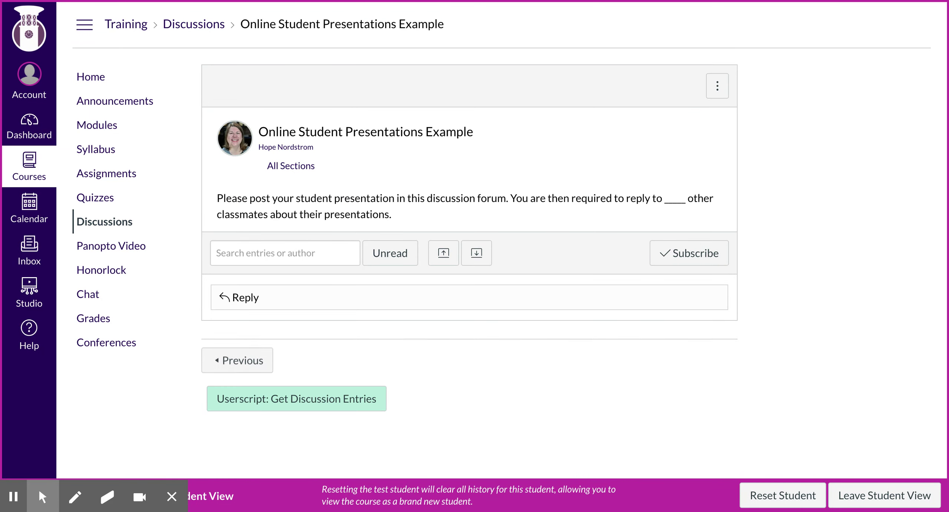
mouse_move(288, 167)
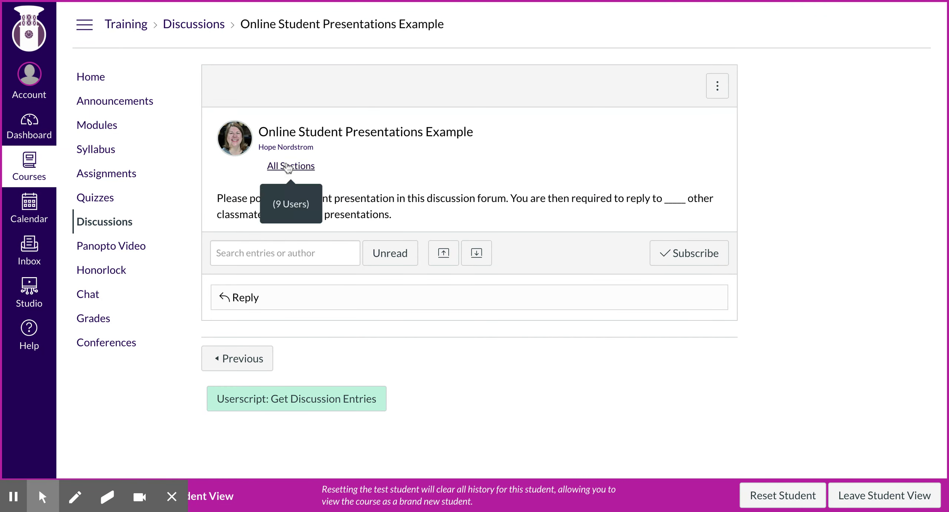
- Start a reply, look through the embed and advanced media options, and check the empty Studio uploads
click(247, 299)
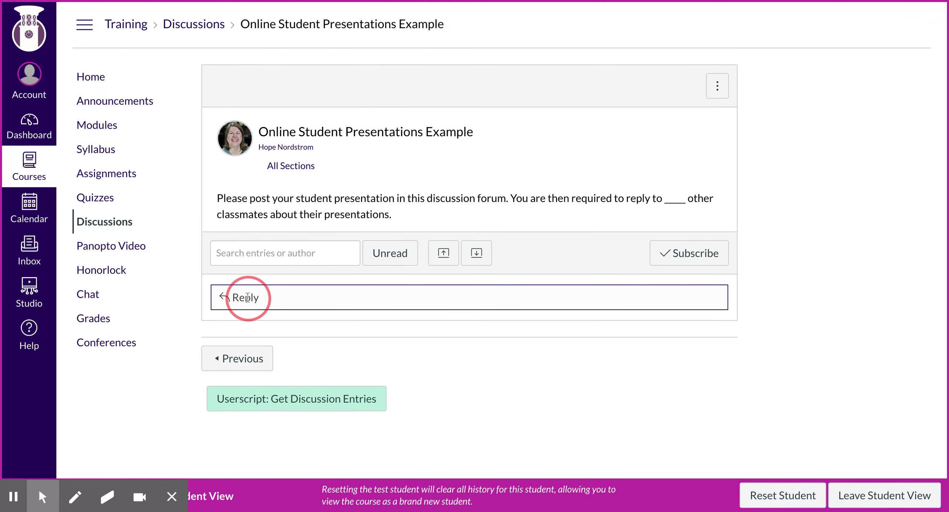
scroll(289, 229, down, 4)
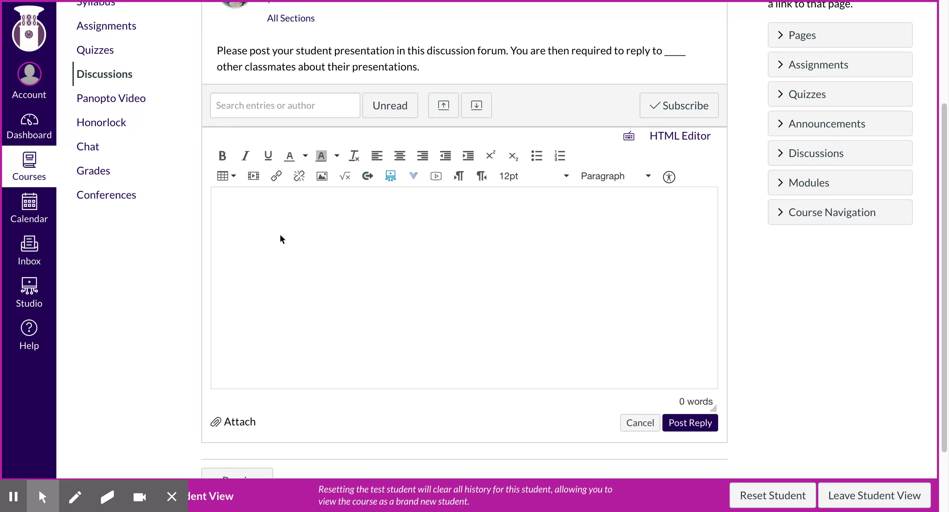
click(254, 177)
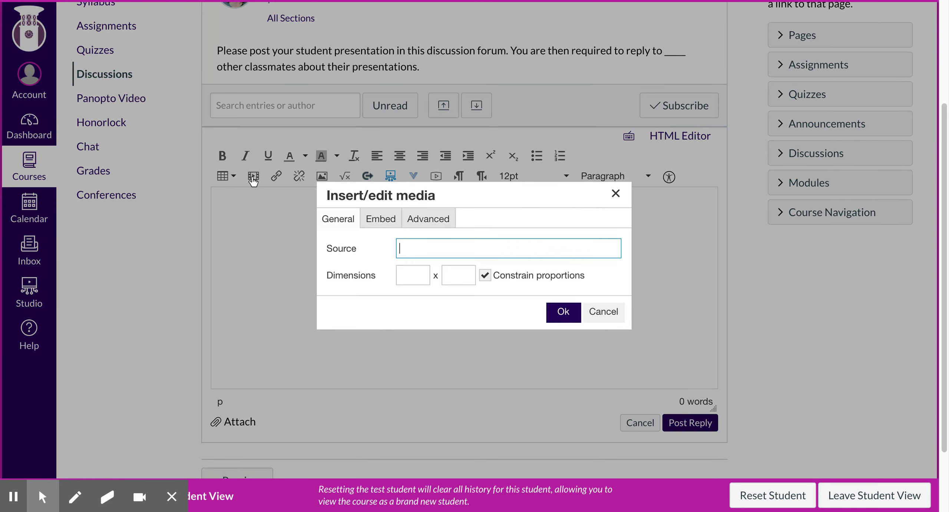
click(383, 219)
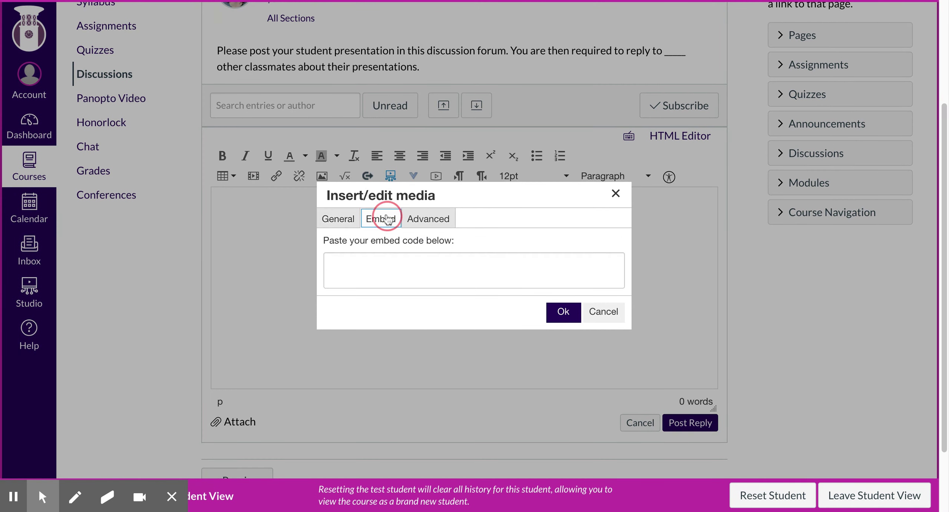
click(418, 221)
click(604, 313)
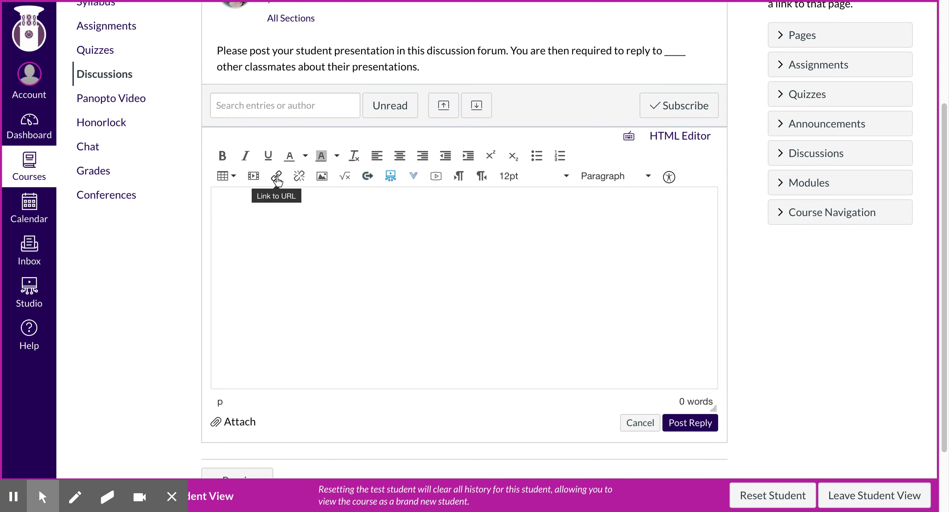
click(392, 178)
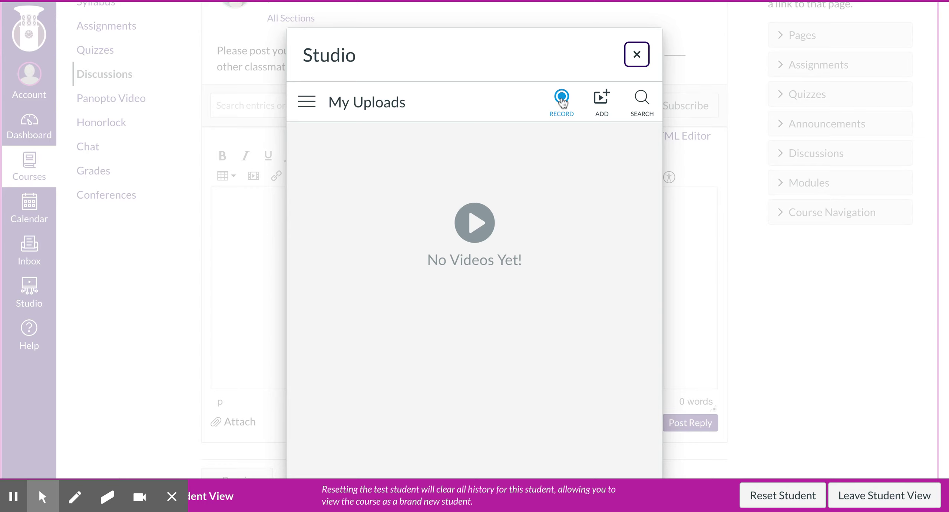
click(636, 55)
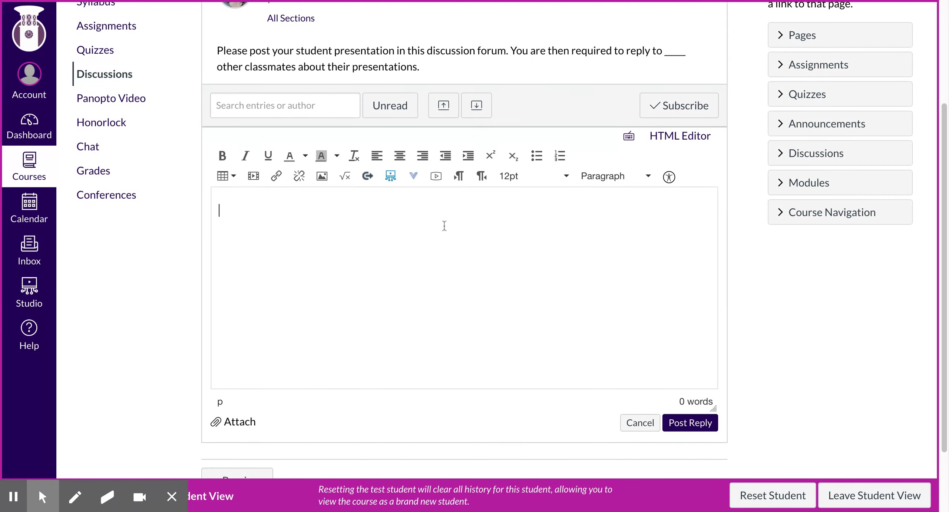
- Review the Record/Upload Media Comment window's Upload Media tab and Select Video File, then close it unused
click(436, 177)
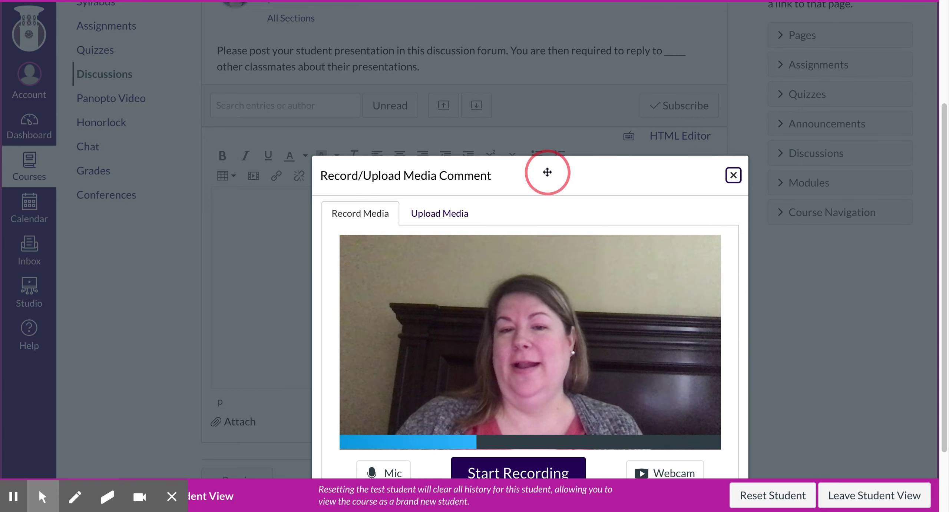
drag(548, 172, 537, 46)
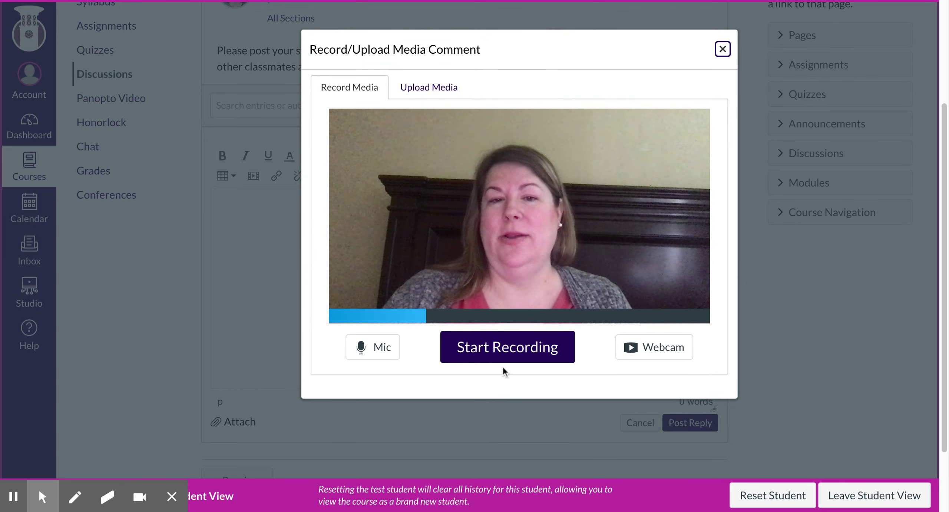
click(432, 83)
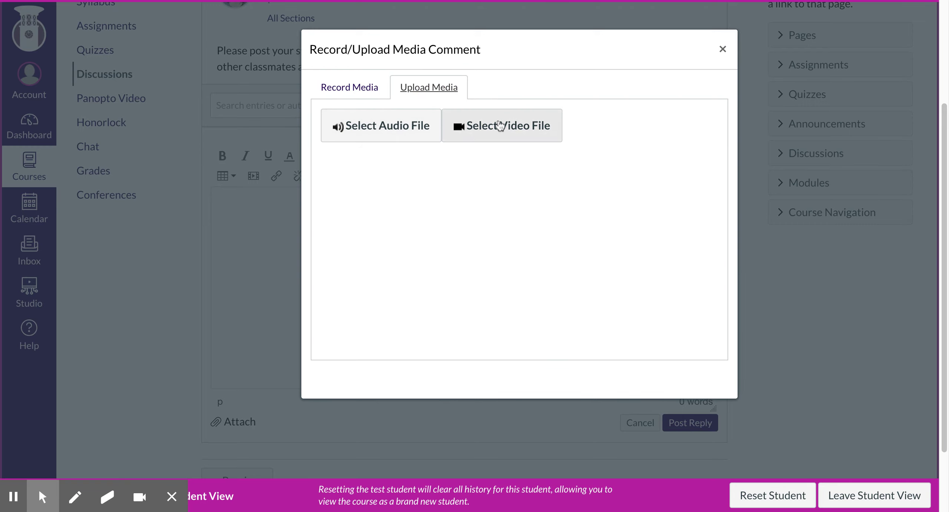
click(495, 128)
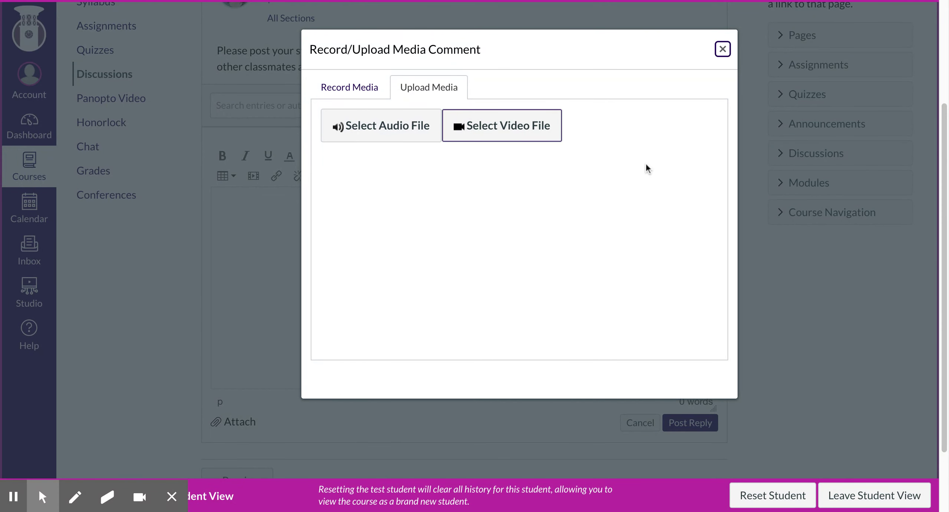
click(722, 49)
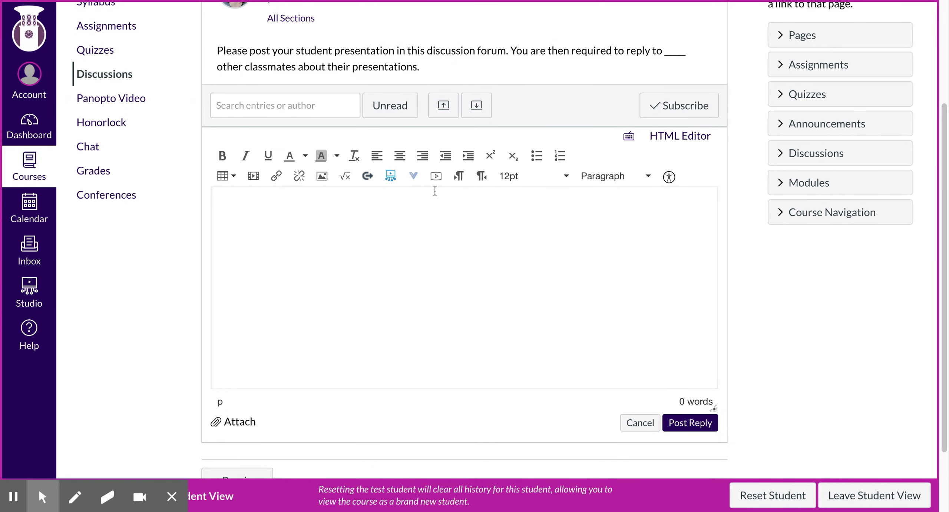
scroll(439, 244, down, 2)
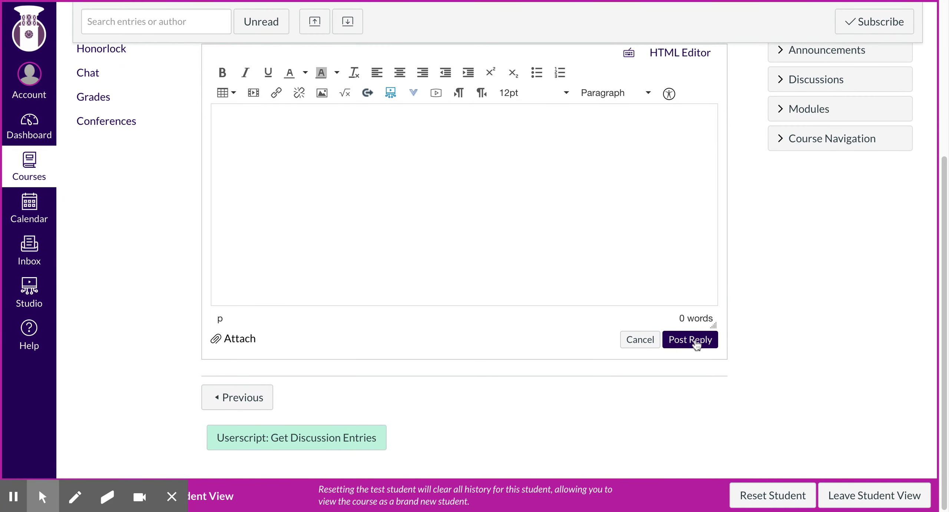
scroll(419, 244, up, 3)
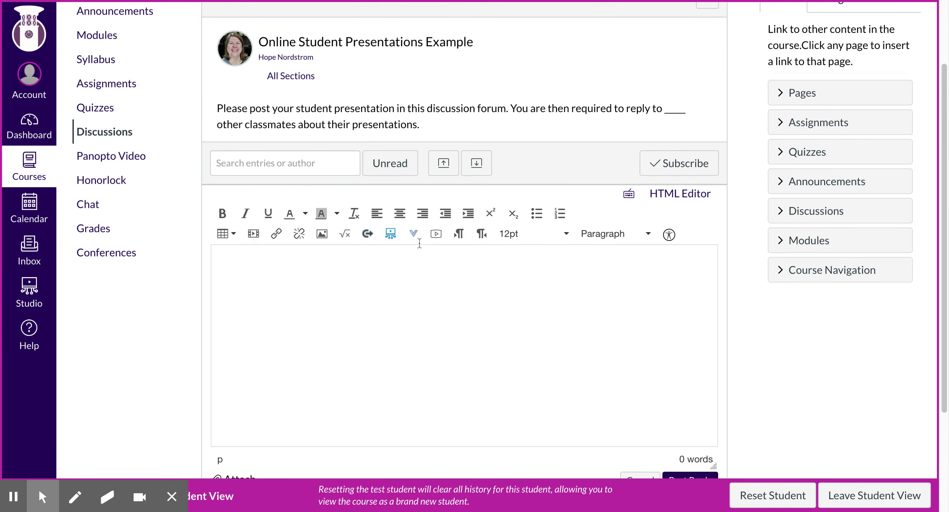
scroll(420, 243, up, 2)
mouse_move(278, 172)
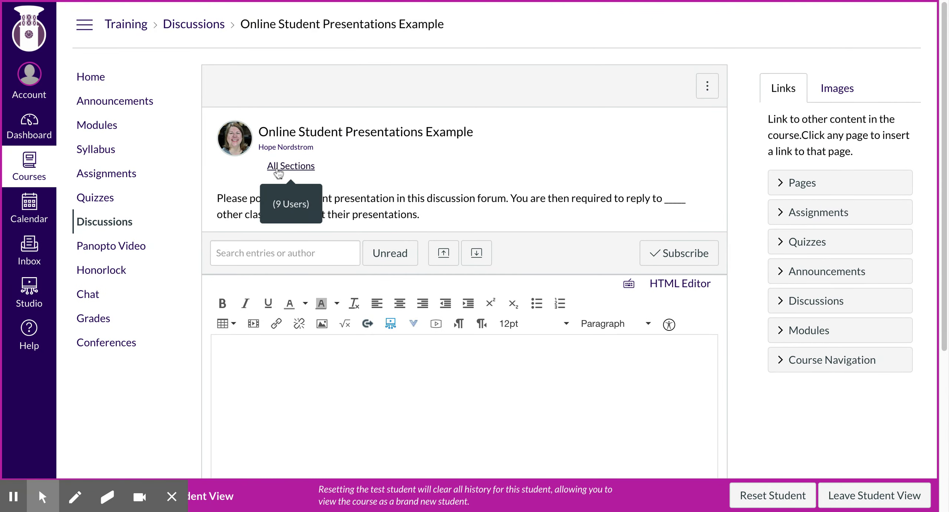
scroll(409, 302, down, 3)
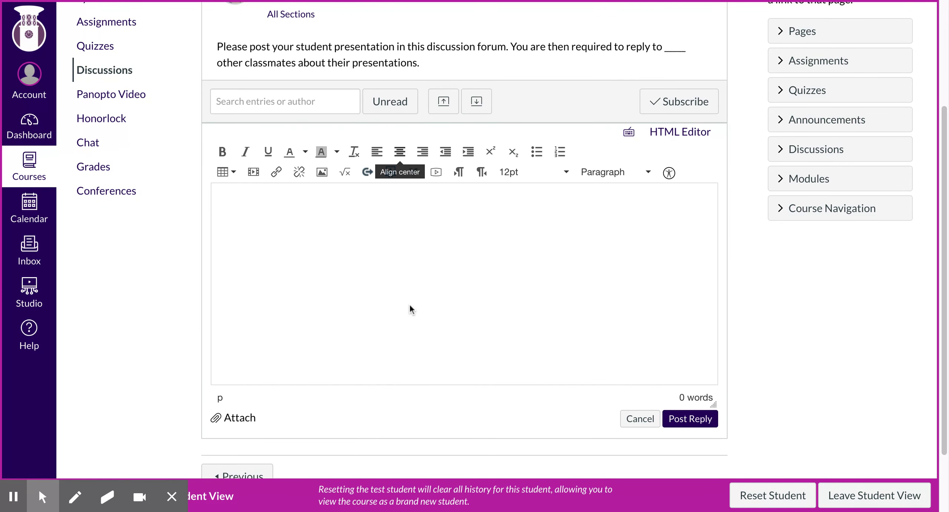
scroll(410, 310, down, 2)
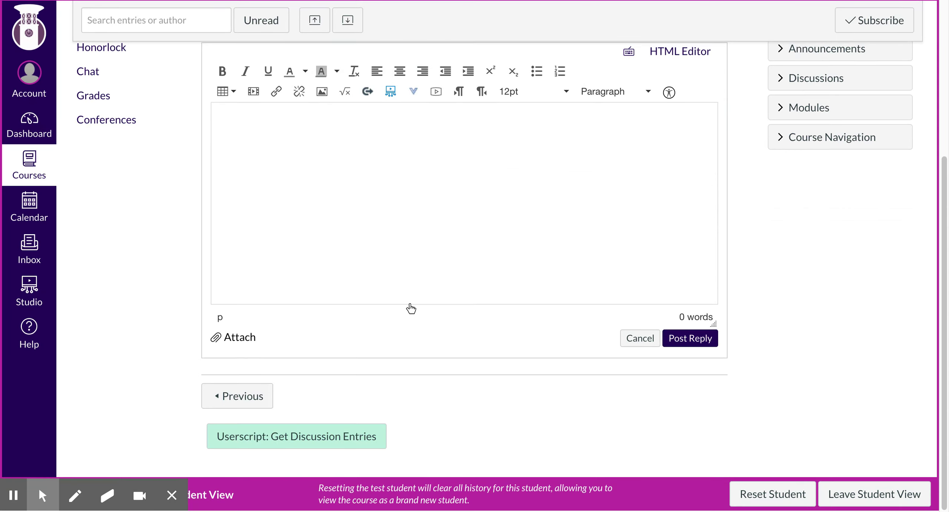
scroll(554, 270, up, 5)
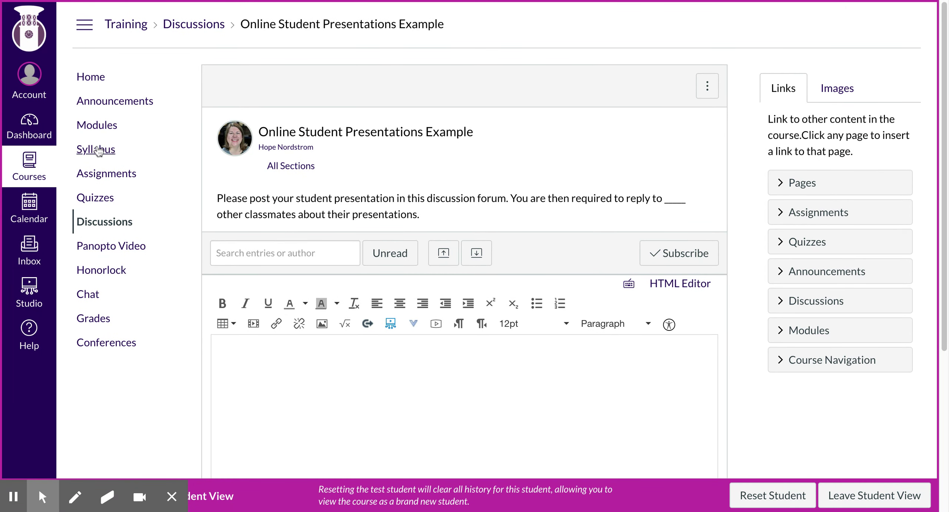
click(90, 80)
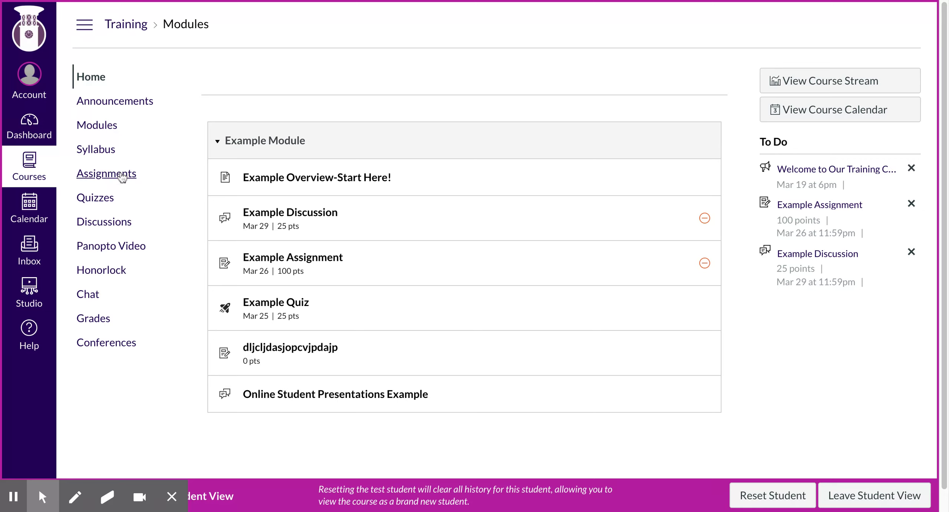
- Open Example Assignment from the course home's module list
click(283, 262)
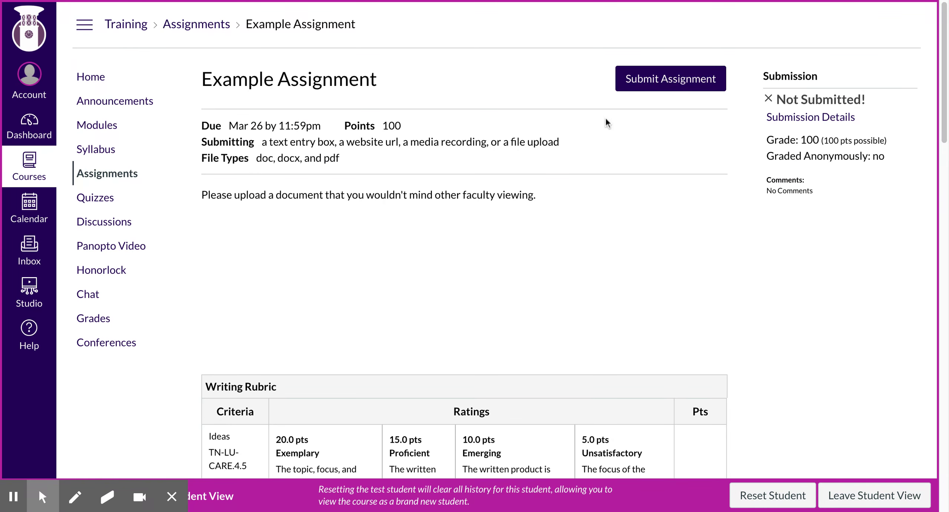
- Start a submission and view the Website URL and Media options, opening and closing the recorder
click(710, 67)
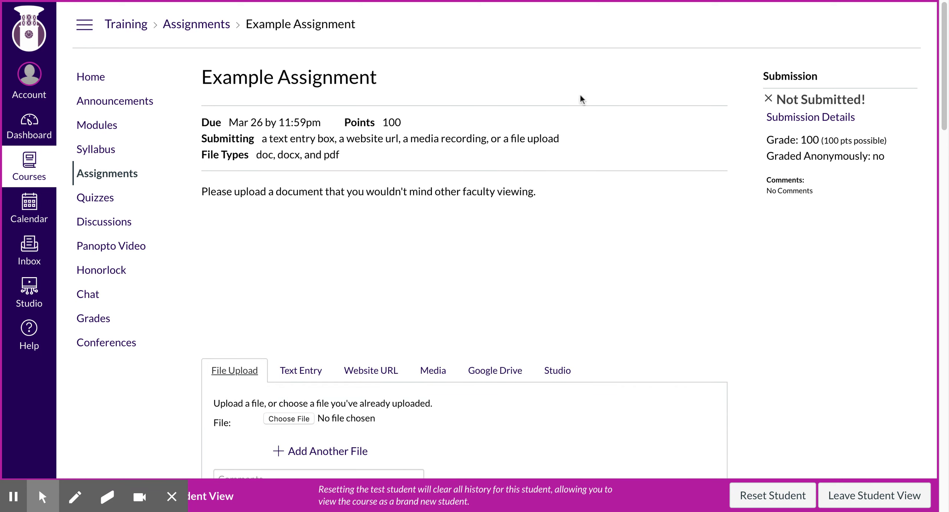
scroll(507, 179, down, 5)
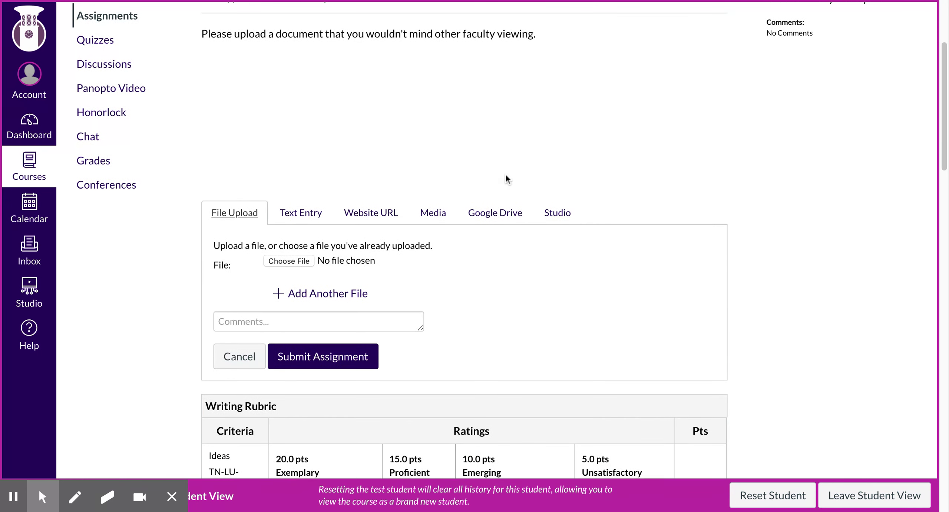
scroll(507, 179, down, 2)
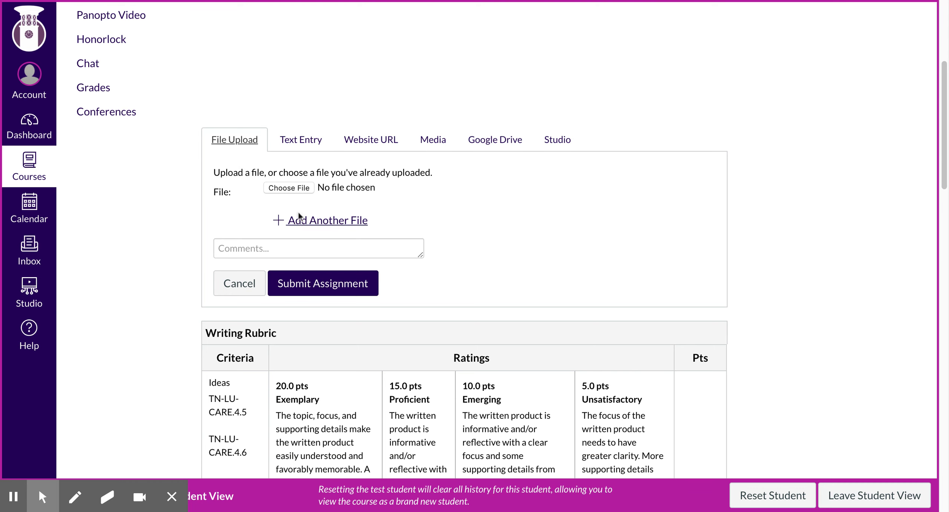
click(356, 144)
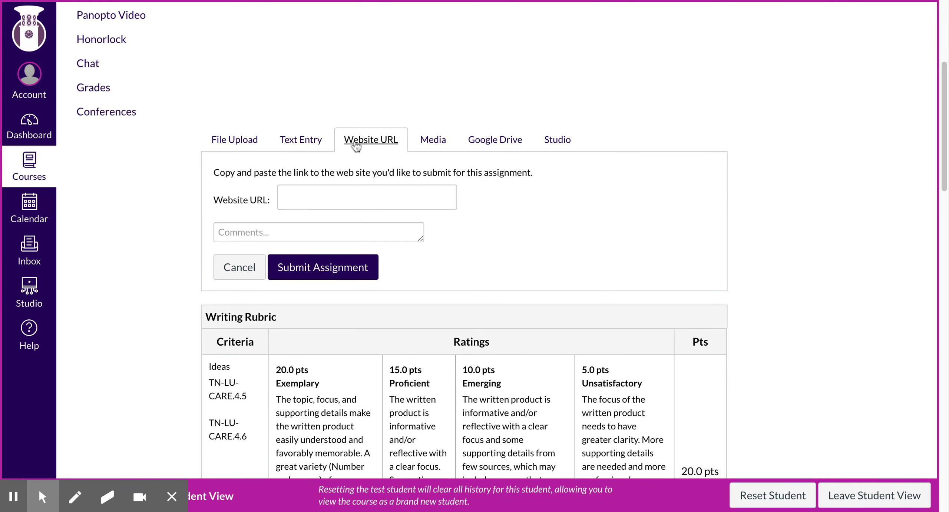
click(433, 141)
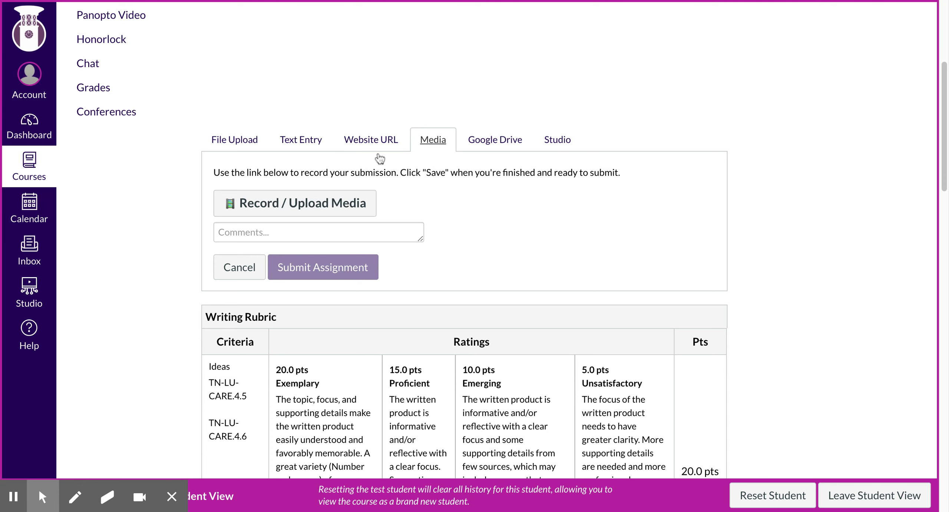
click(298, 207)
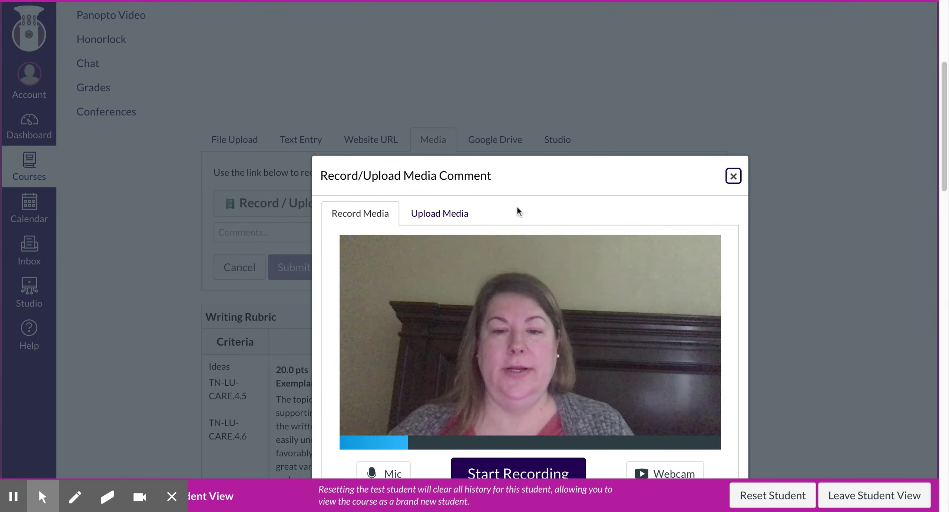
click(733, 177)
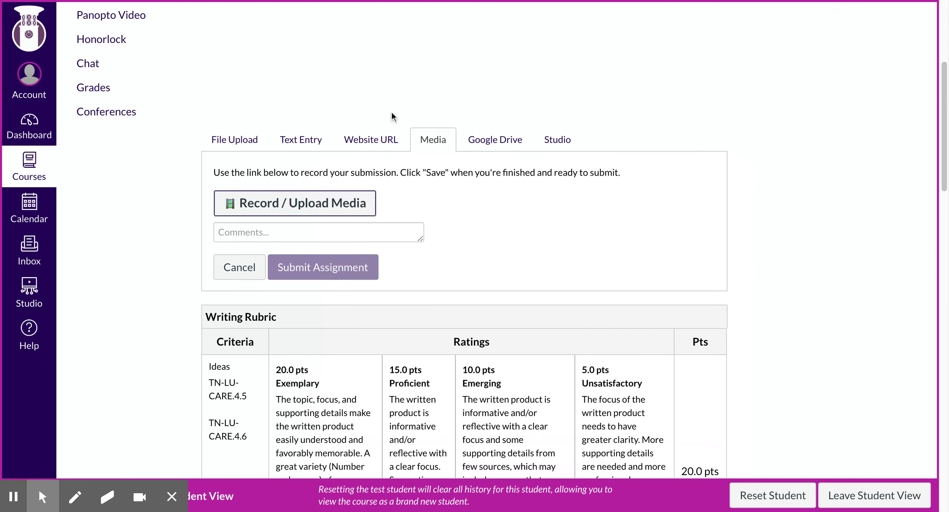
- View the Google Drive submission option, then the Studio option with no uploaded videos
click(494, 142)
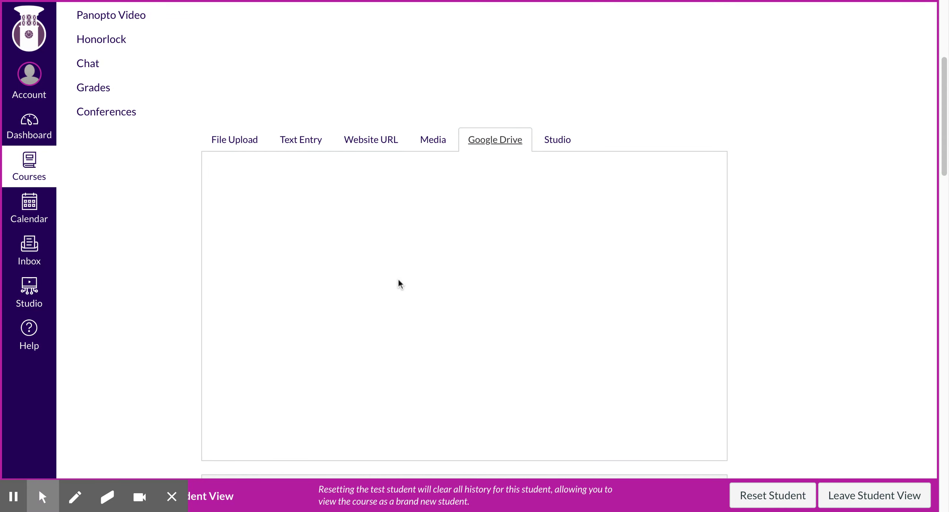
click(556, 141)
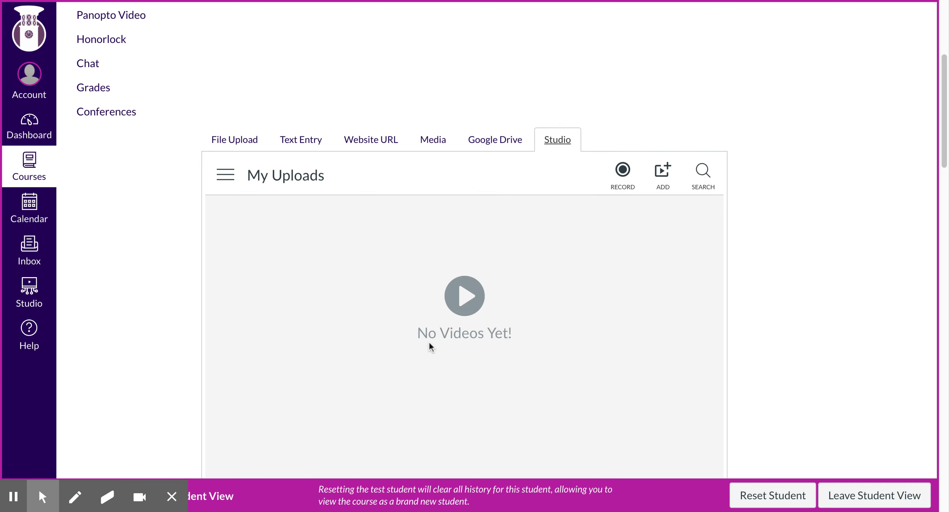
scroll(429, 341, down, 4)
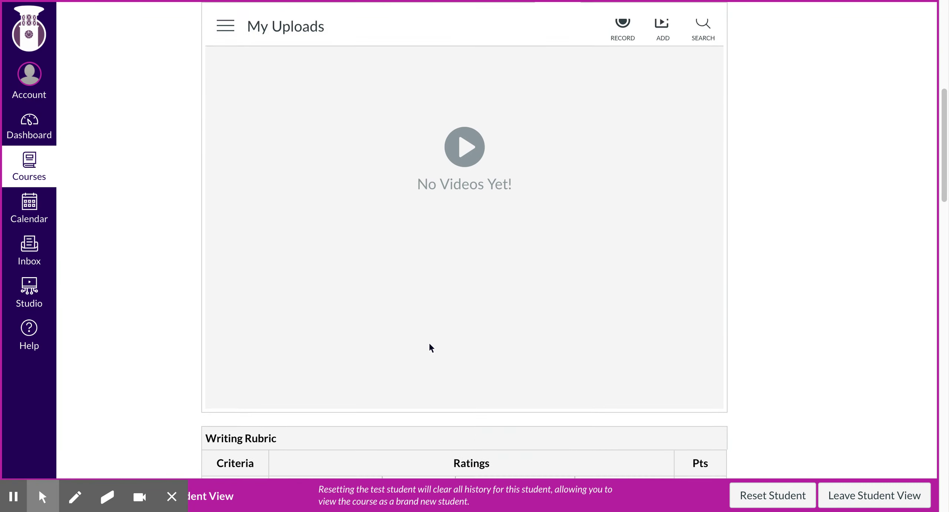
scroll(429, 342, up, 6)
scroll(429, 344, up, 2)
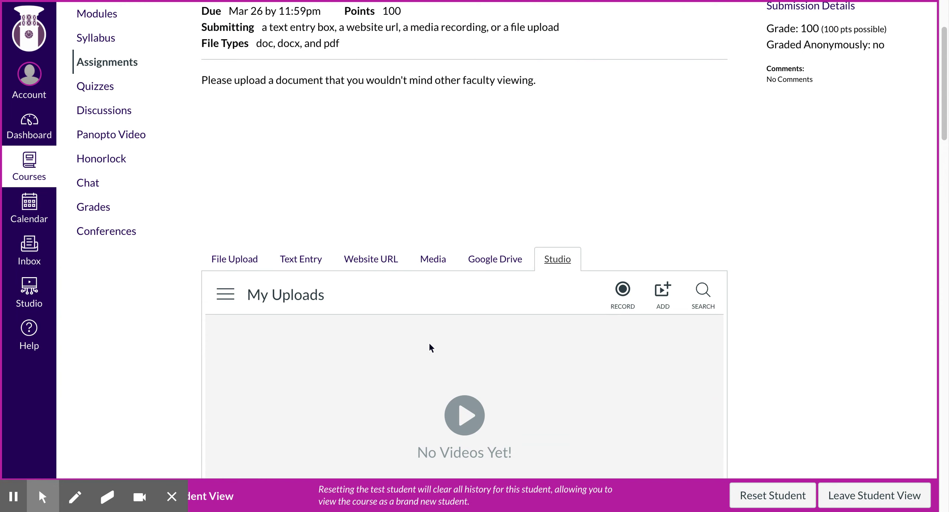